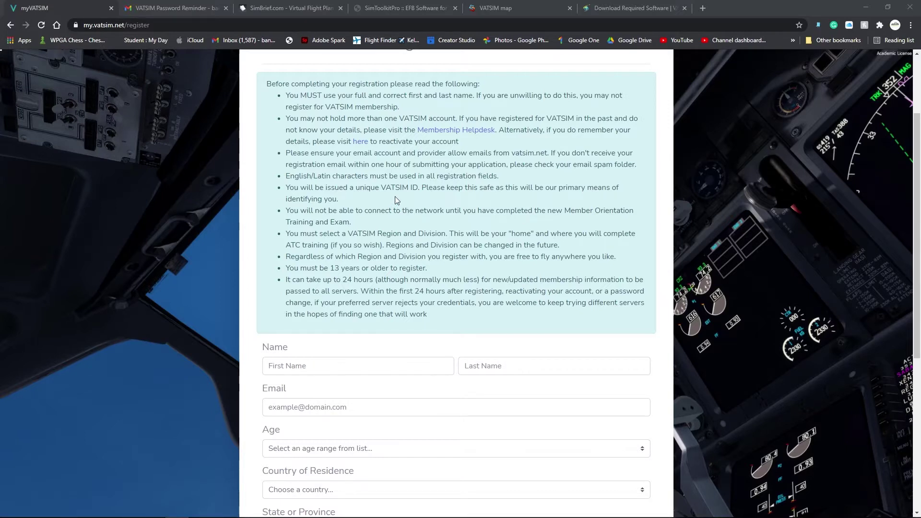
- Highlight the VATSIM ID and password lines in the Password Reminder email, then move to SimBrief
{"action": "scroll", "coordinate": [347, 322], "scroll_direction": "down", "scroll_amount": 6}
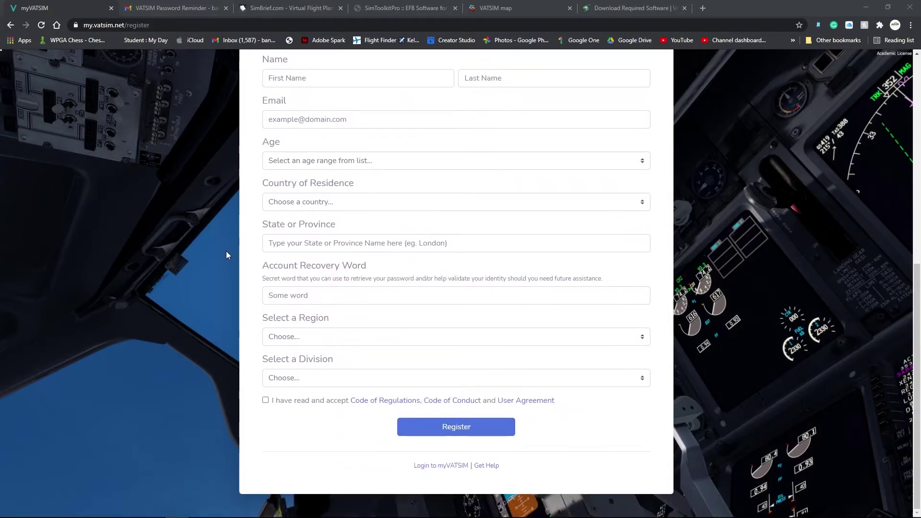
{"action": "left_click", "coordinate": [197, 7]}
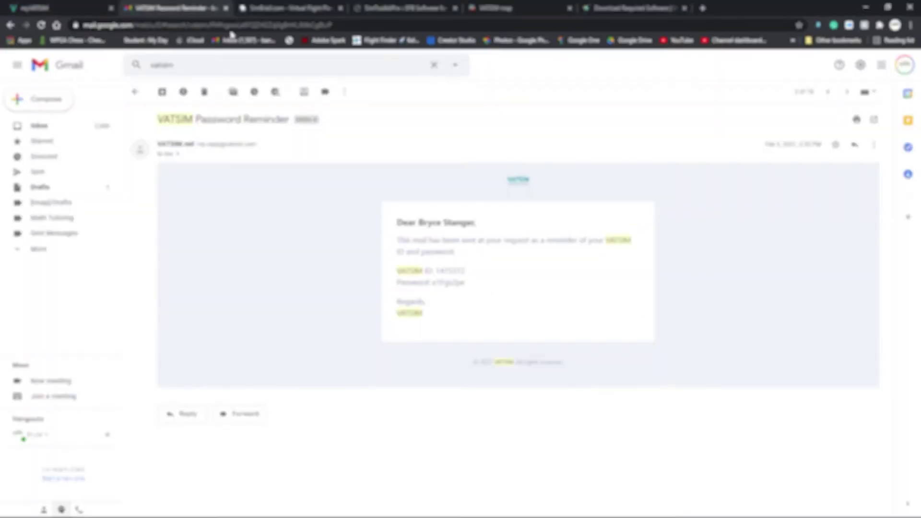
{"action": "left_click_drag", "start_coordinate": [470, 287], "coordinate": [392, 271]}
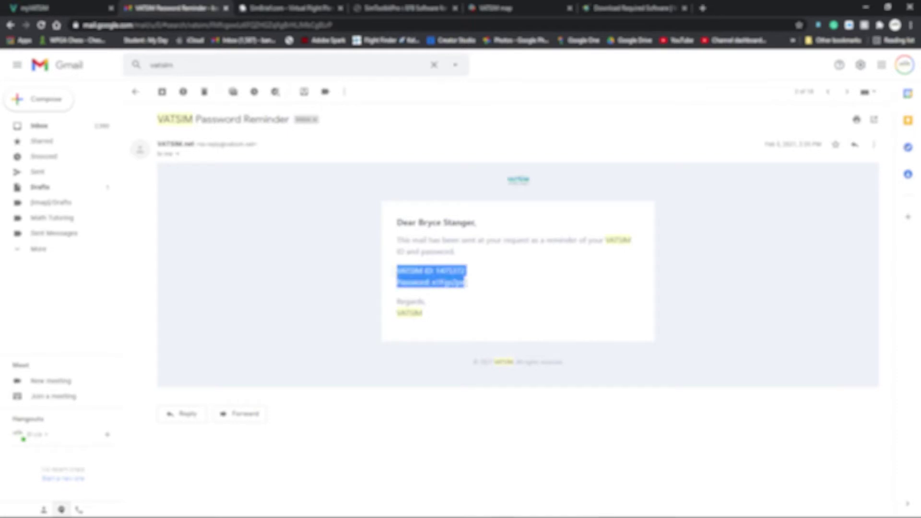
{"action": "left_click", "coordinate": [475, 287]}
{"action": "left_click", "coordinate": [288, 9]}
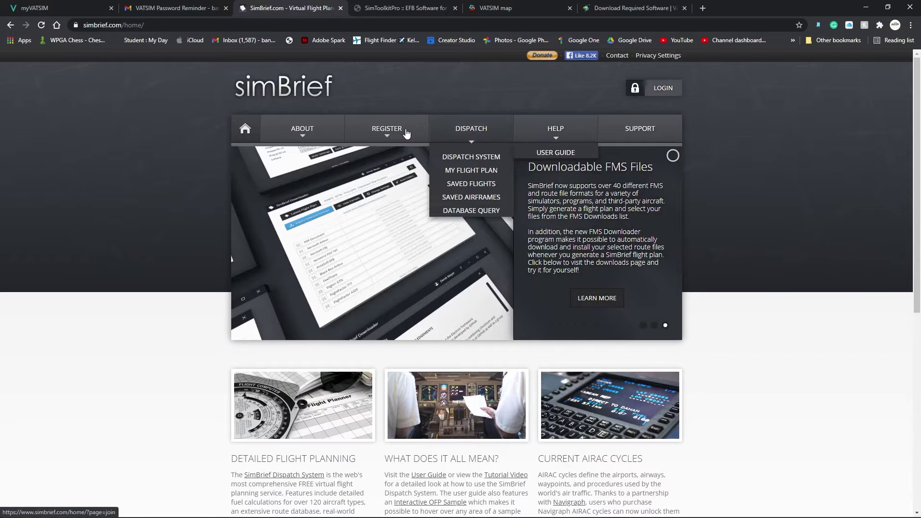
- Open SimBrief's 'Create an account' registration page, then switch to the SimToolkitPro site
{"action": "left_click", "coordinate": [395, 157]}
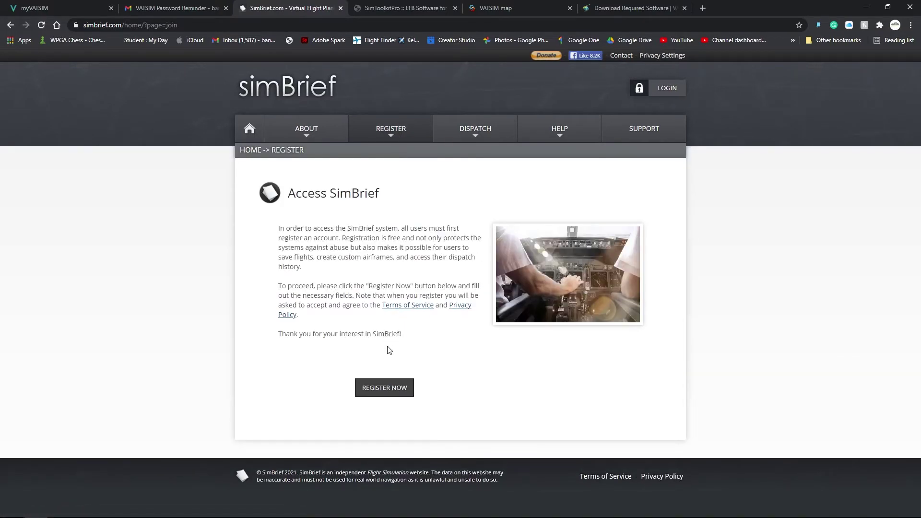
{"action": "left_click", "coordinate": [381, 8]}
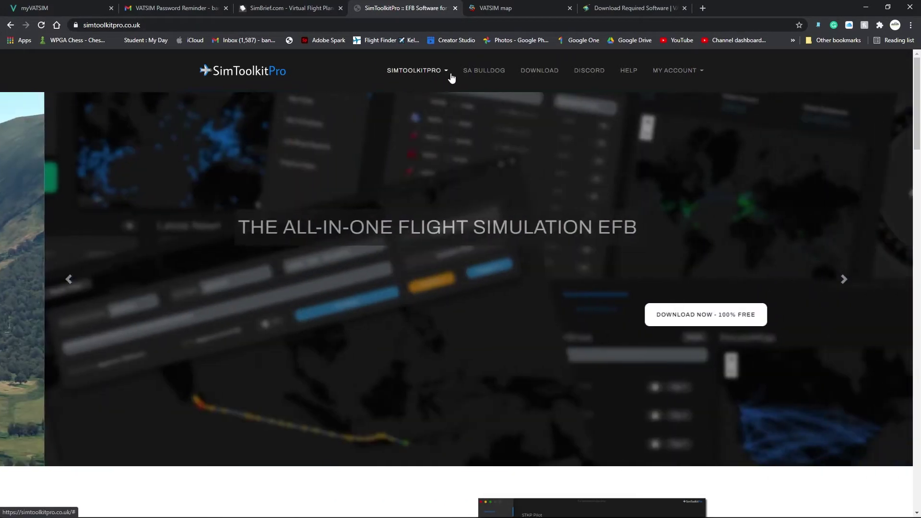
- Expand the SimToolkitPro navigation menu and go to its DOWNLOAD page
{"action": "left_click", "coordinate": [452, 76]}
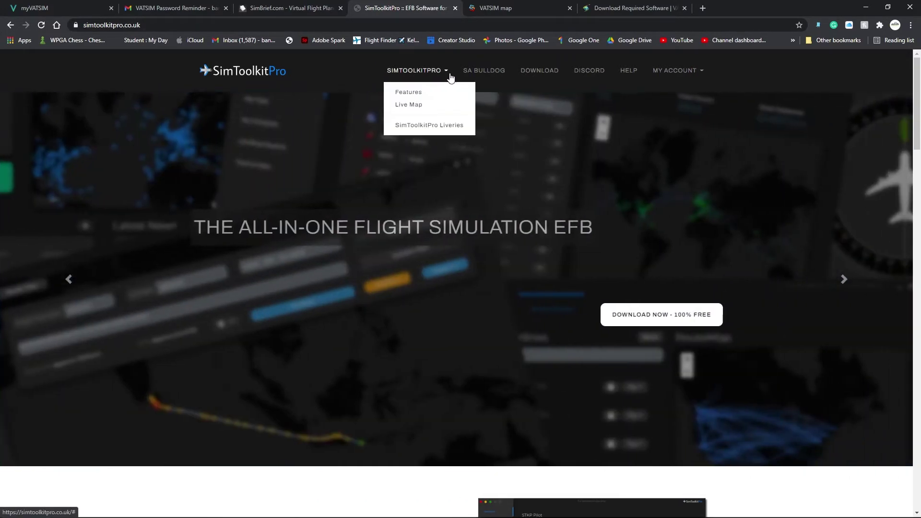
{"action": "left_click", "coordinate": [539, 72]}
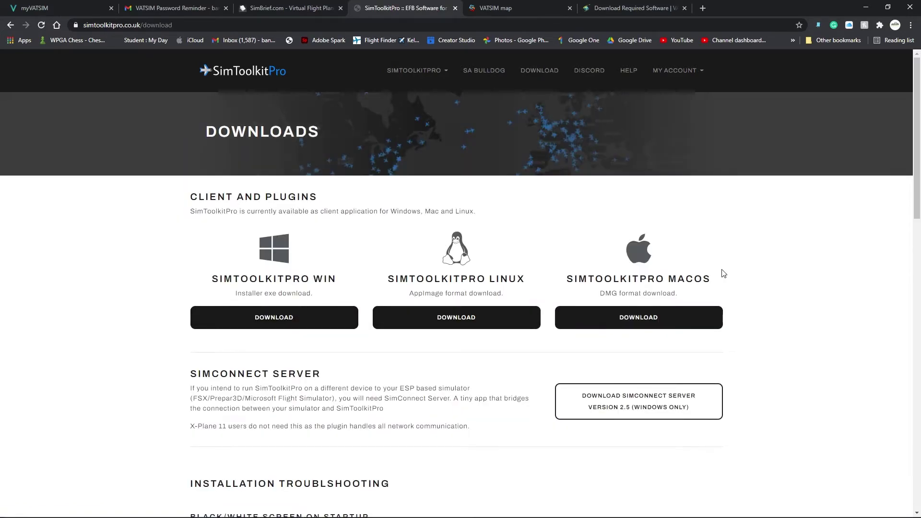
- Explore live VATSIM traffic over Europe, the Atlantic and toward North America on vau.aero
{"action": "left_click", "coordinate": [519, 10]}
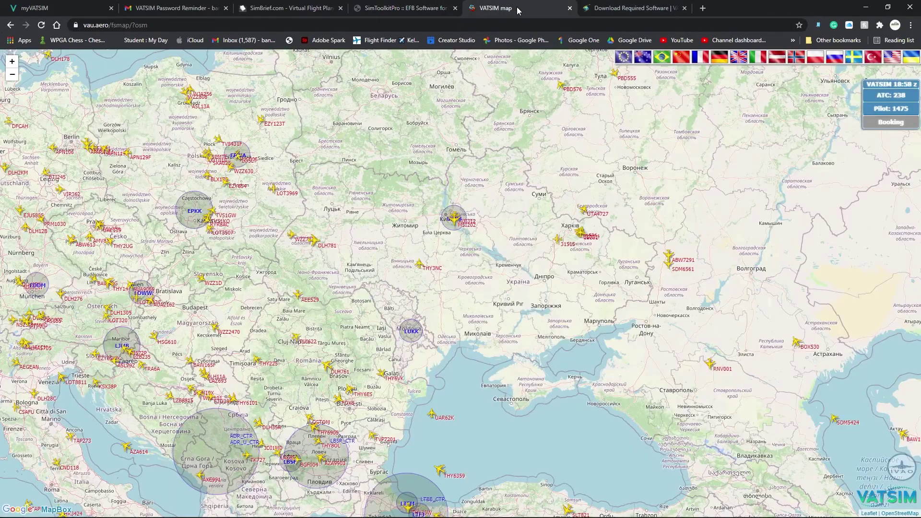
{"action": "left_click_drag", "start_coordinate": [285, 287], "coordinate": [437, 297]}
{"action": "scroll", "coordinate": [437, 297], "scroll_direction": "down", "scroll_amount": 3}
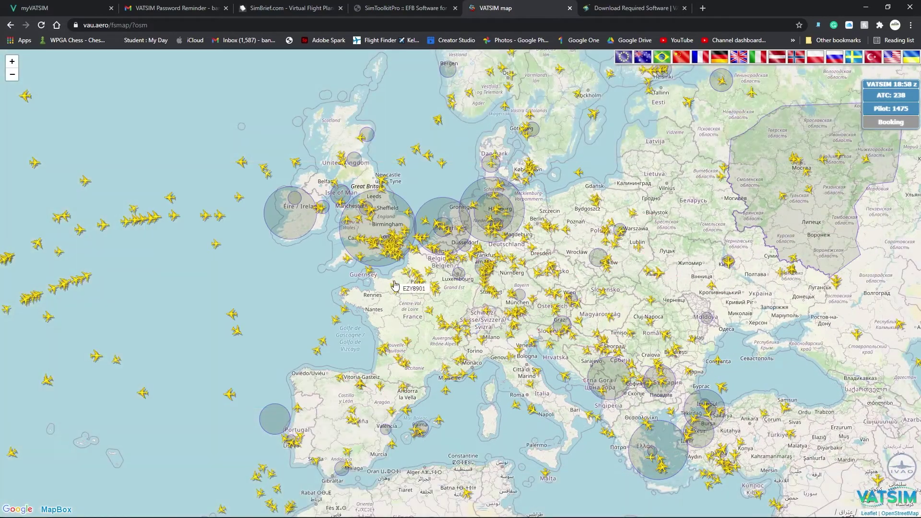
{"action": "left_click_drag", "start_coordinate": [397, 286], "coordinate": [578, 299]}
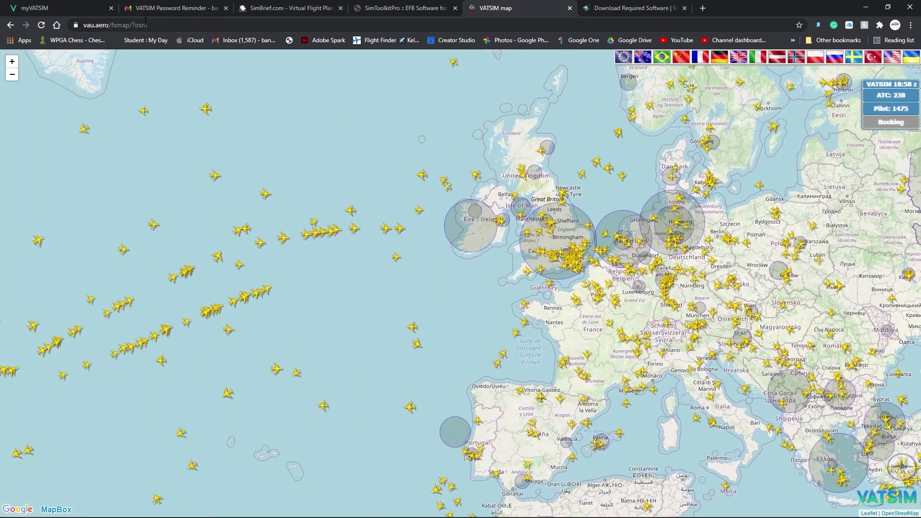
{"action": "left_click_drag", "start_coordinate": [224, 253], "coordinate": [550, 207]}
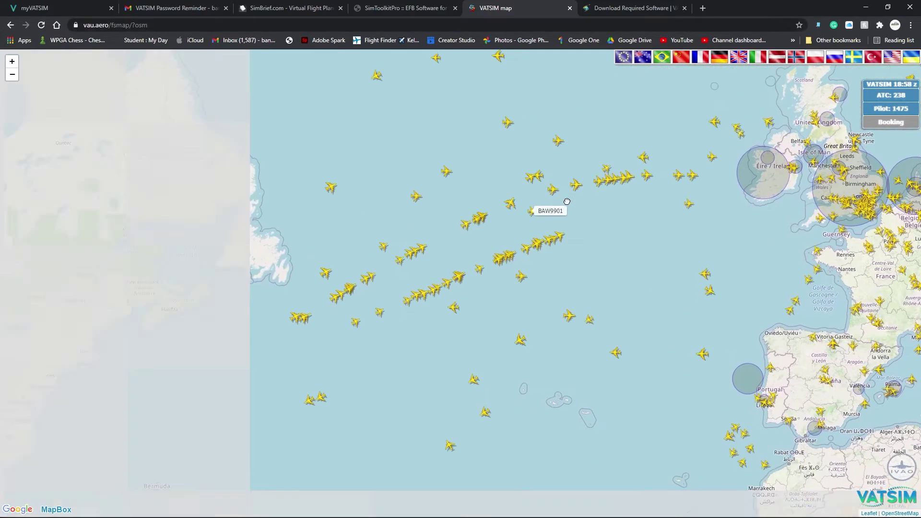
{"action": "left_click_drag", "start_coordinate": [668, 238], "coordinate": [528, 252]}
{"action": "scroll", "coordinate": [528, 252], "scroll_direction": "up", "scroll_amount": 3}
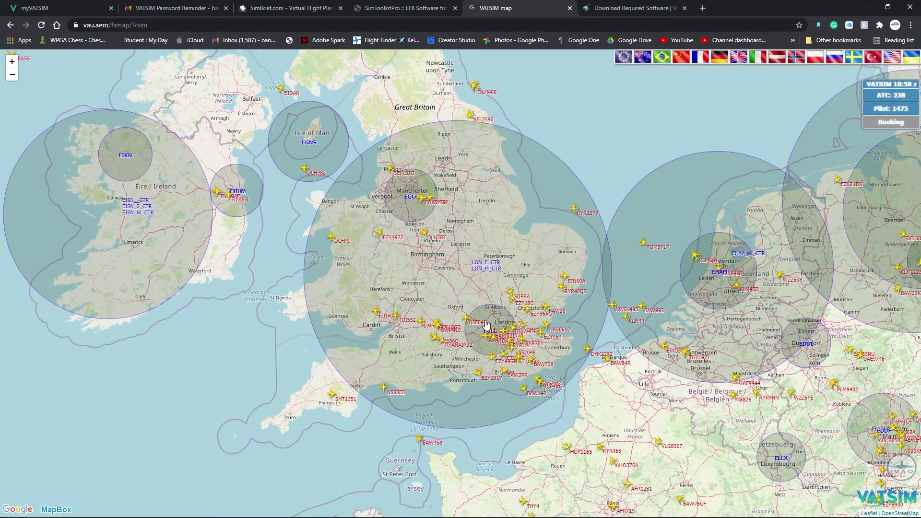
- Bookmark the VATSIM map page to the bookmarks bar
{"action": "left_click", "coordinate": [799, 25]}
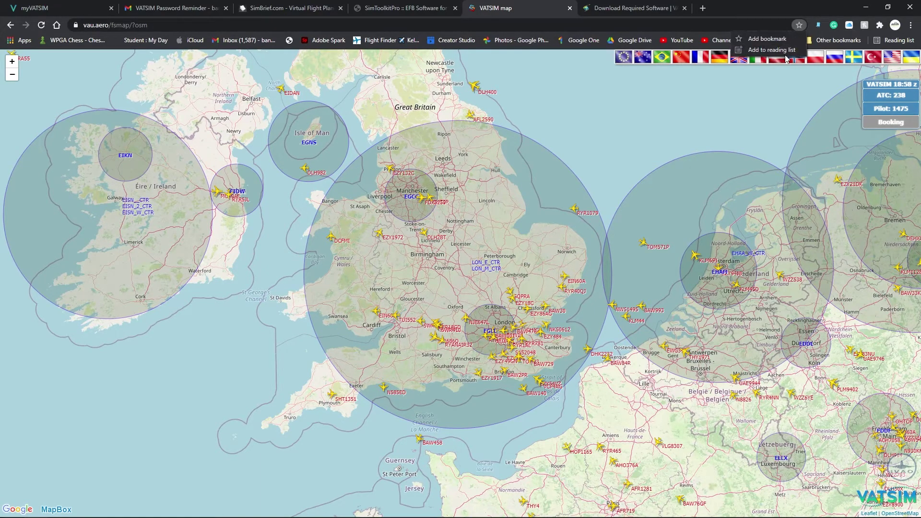
{"action": "left_click", "coordinate": [788, 39]}
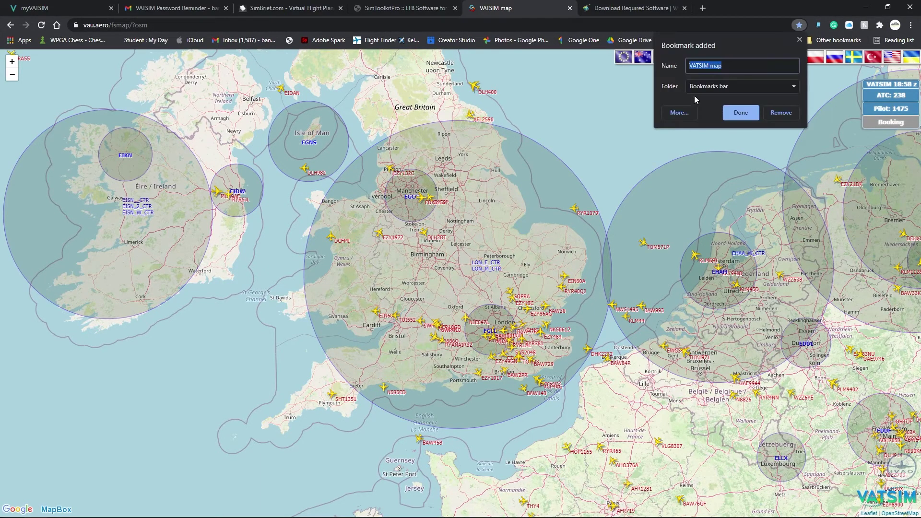
{"action": "left_click", "coordinate": [741, 113]}
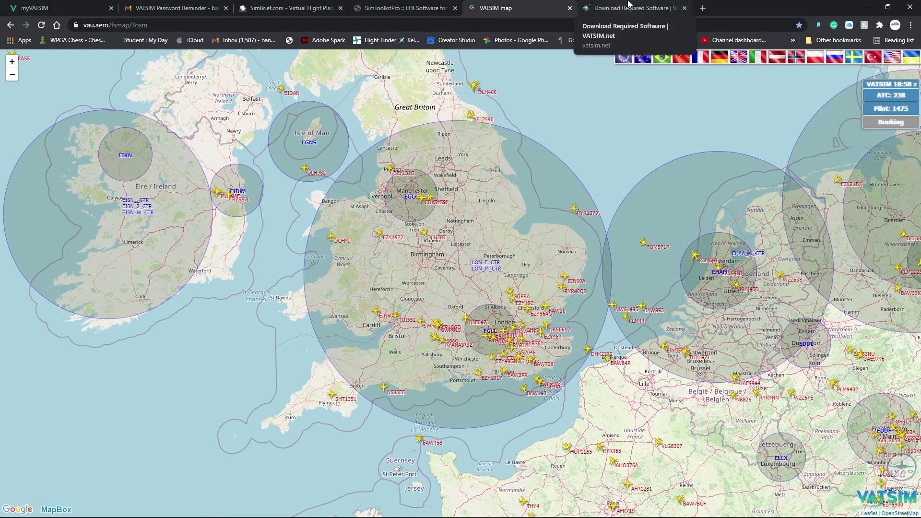
- On Download Required Software, highlight the simulators vPilot supports and xPilot's X-Plane-only note
{"action": "left_click", "coordinate": [629, 4]}
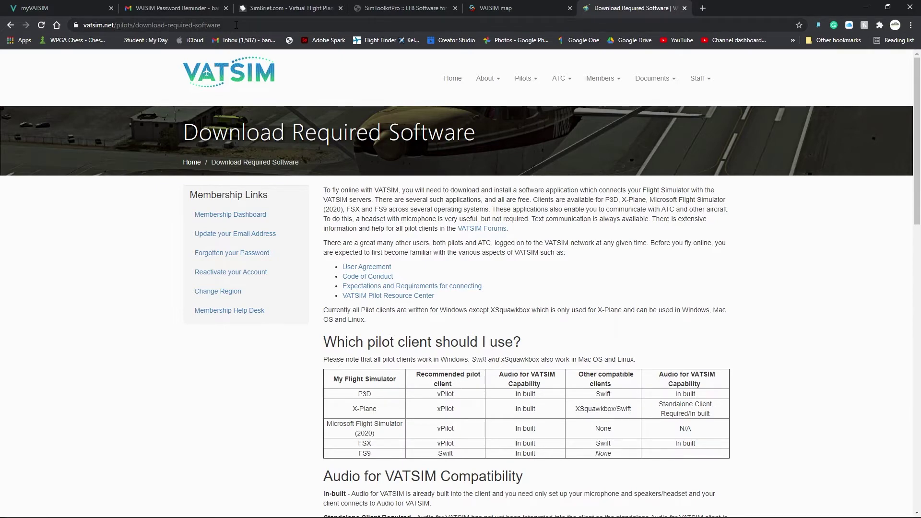
{"action": "scroll", "coordinate": [527, 272], "scroll_direction": "down", "scroll_amount": 8}
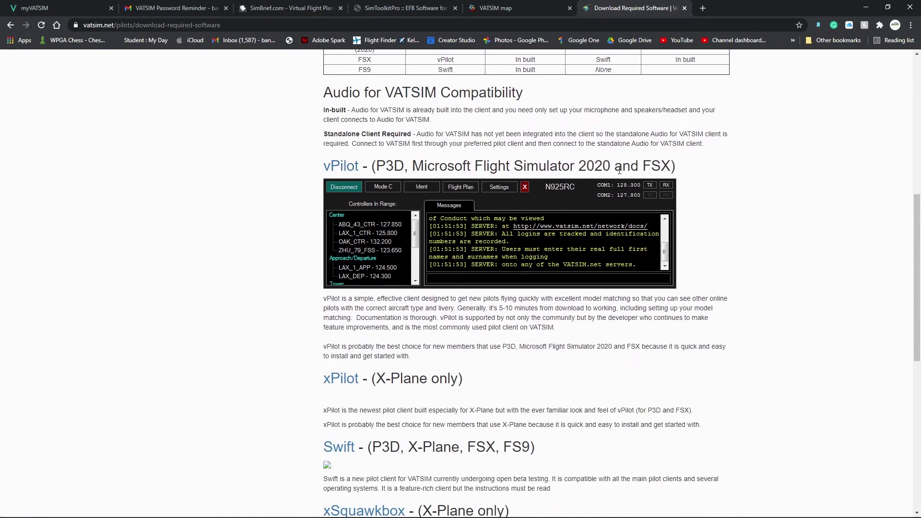
{"action": "scroll", "coordinate": [410, 168], "scroll_direction": "down", "scroll_amount": 1}
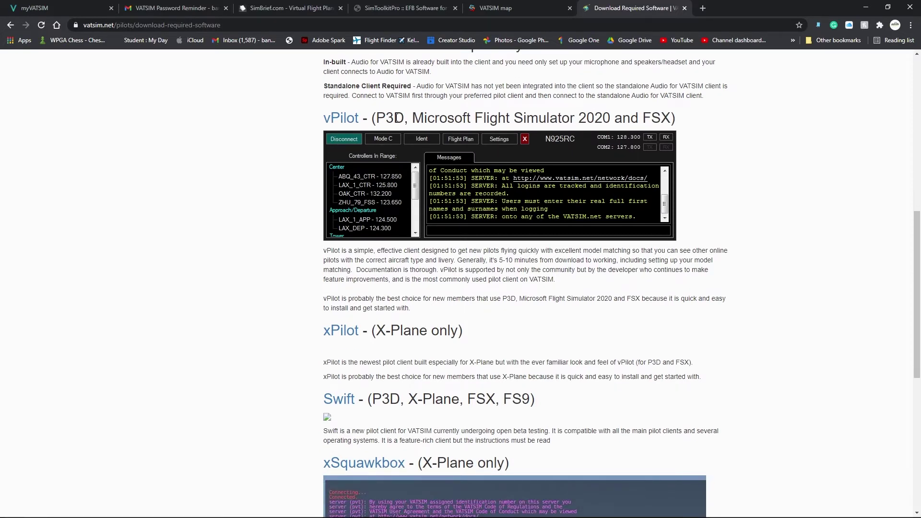
{"action": "left_click_drag", "start_coordinate": [377, 122], "coordinate": [690, 126]}
{"action": "left_click", "coordinate": [678, 124]}
{"action": "scroll", "coordinate": [448, 350], "scroll_direction": "down", "scroll_amount": 1}
{"action": "left_click_drag", "start_coordinate": [377, 283], "coordinate": [457, 284]}
{"action": "left_click", "coordinate": [458, 284]}
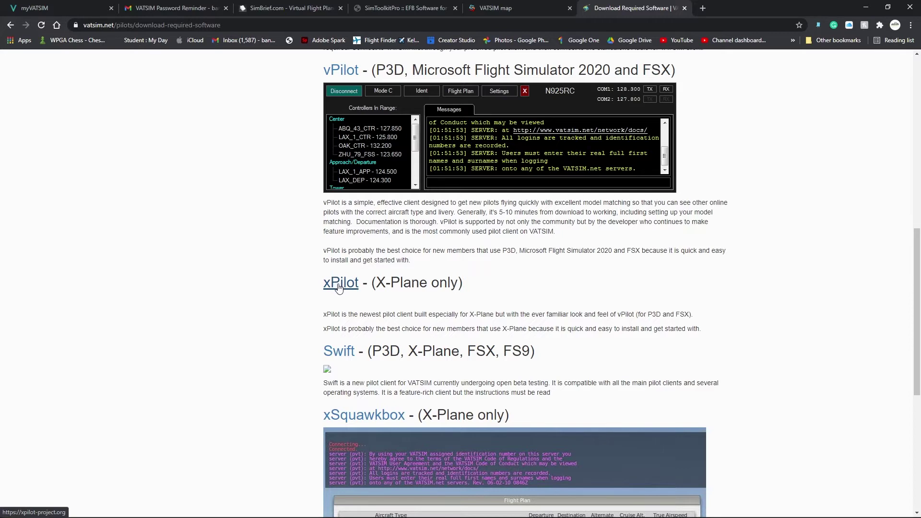
- Scroll back to the pilot client table and down again through the vPilot, xPilot, Swift and xSquawkbox sections
{"action": "scroll", "coordinate": [528, 297], "scroll_direction": "up", "scroll_amount": 2}
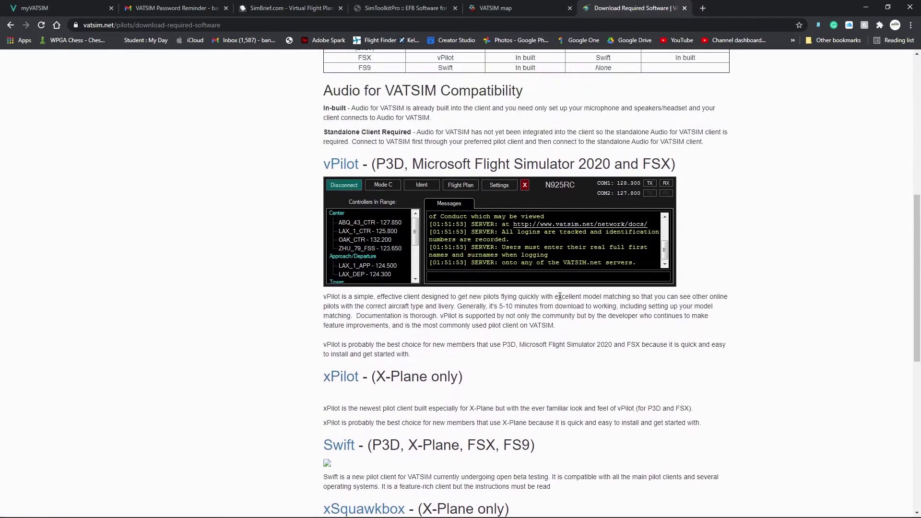
{"action": "scroll", "coordinate": [553, 300], "scroll_direction": "up", "scroll_amount": 2}
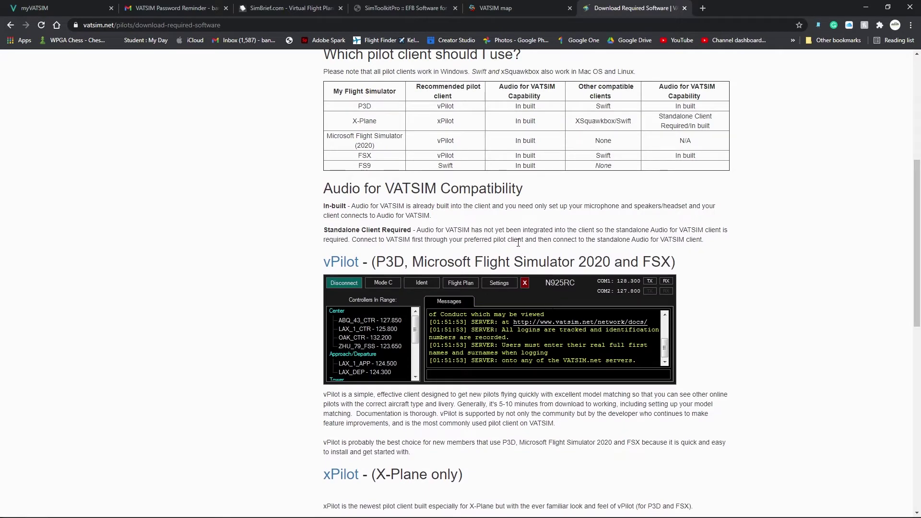
{"action": "scroll", "coordinate": [519, 239], "scroll_direction": "up", "scroll_amount": 1}
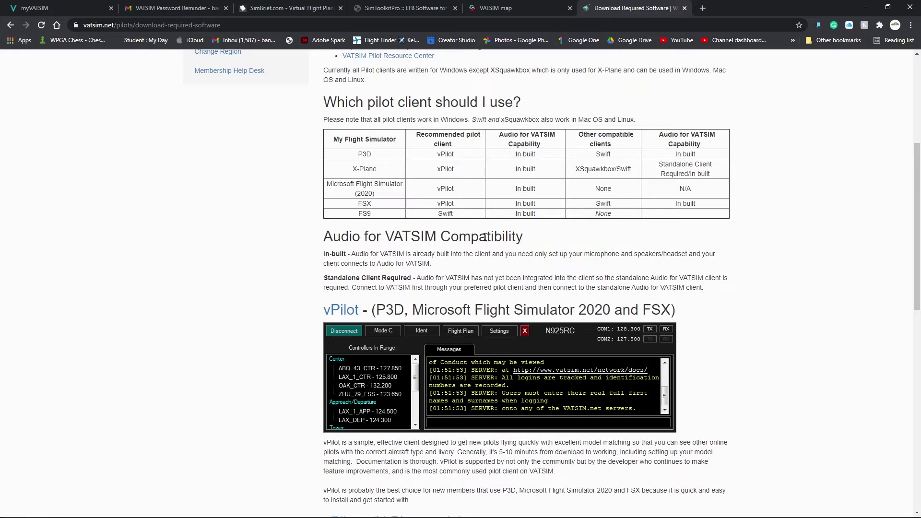
{"action": "scroll", "coordinate": [404, 234], "scroll_direction": "down", "scroll_amount": 4}
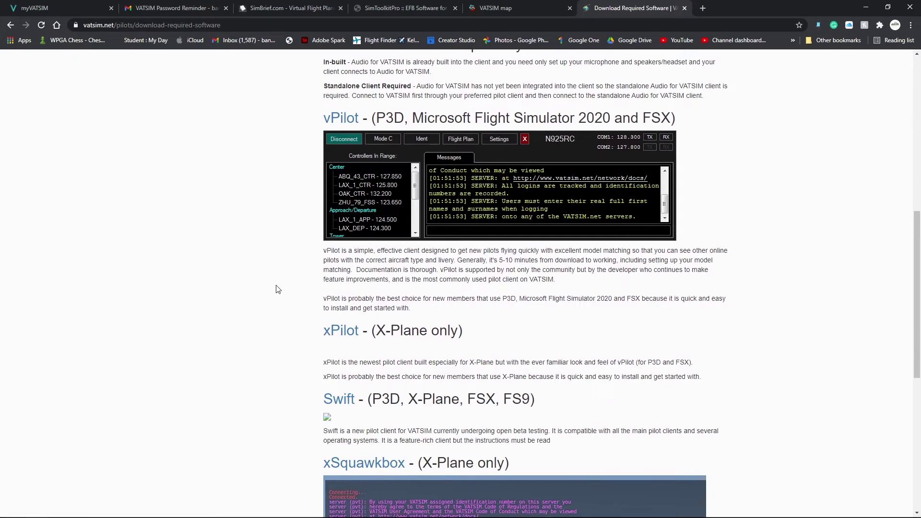
{"action": "scroll", "coordinate": [278, 289], "scroll_direction": "down", "scroll_amount": 4}
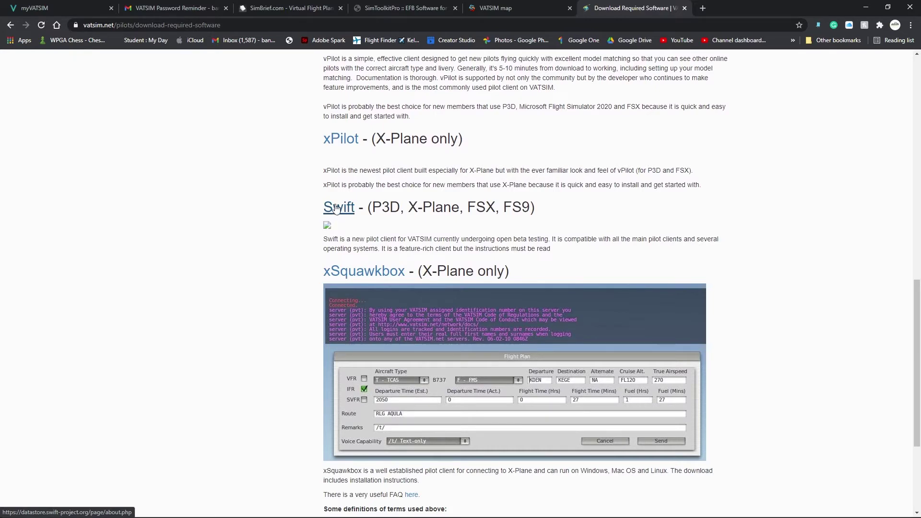
{"action": "scroll", "coordinate": [302, 226], "scroll_direction": "down", "scroll_amount": 3}
{"action": "scroll", "coordinate": [300, 236], "scroll_direction": "up", "scroll_amount": 3}
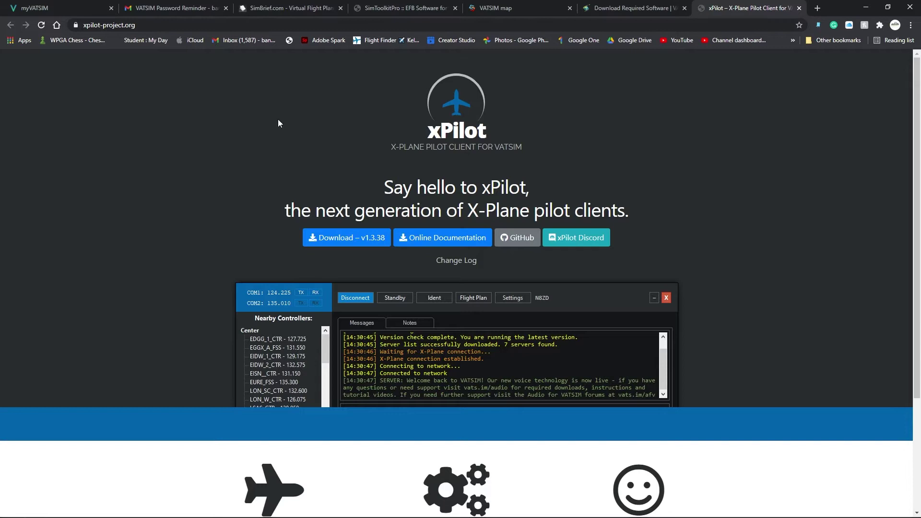
- Download xPilot v1.3.38 and run xPilot-Setup-1.3.38.exe from the download shelf
{"action": "left_click", "coordinate": [370, 244]}
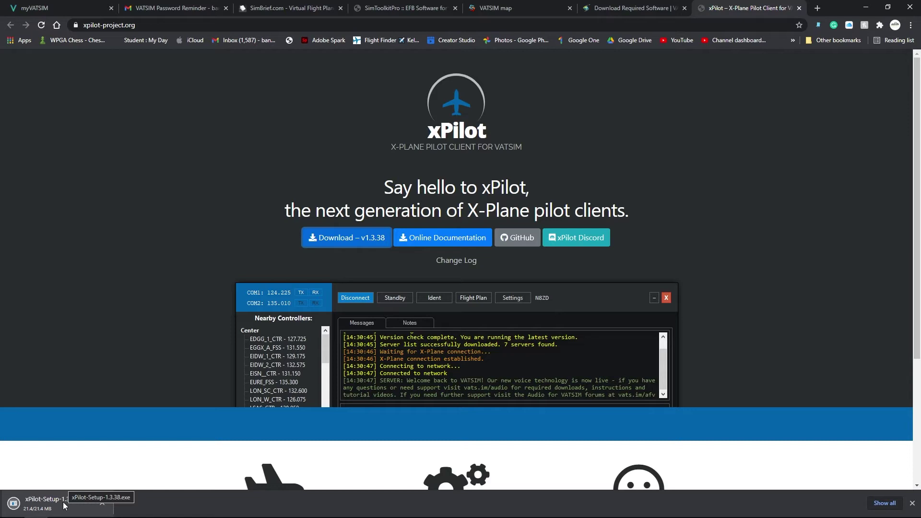
{"action": "left_click", "coordinate": [64, 505]}
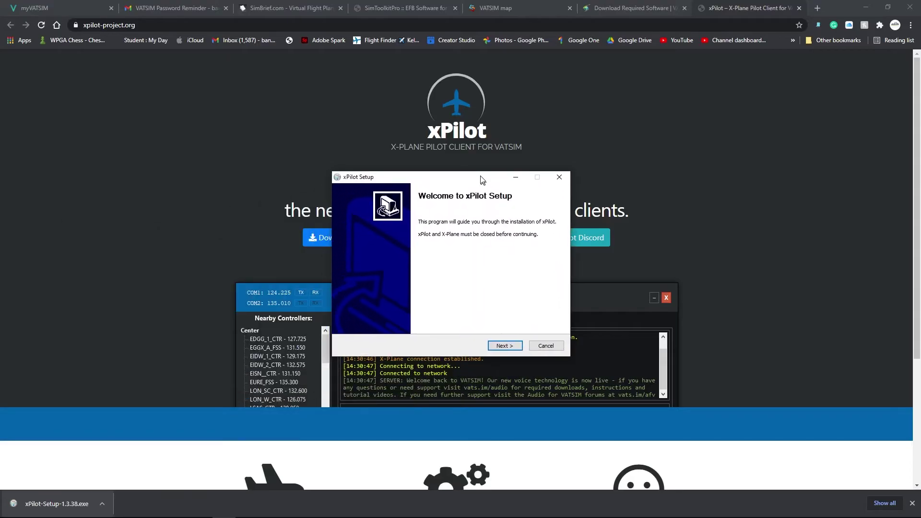
- Keep the default components and choose Desktop > X-Plane 11 as the install folder
{"action": "left_click", "coordinate": [866, 7]}
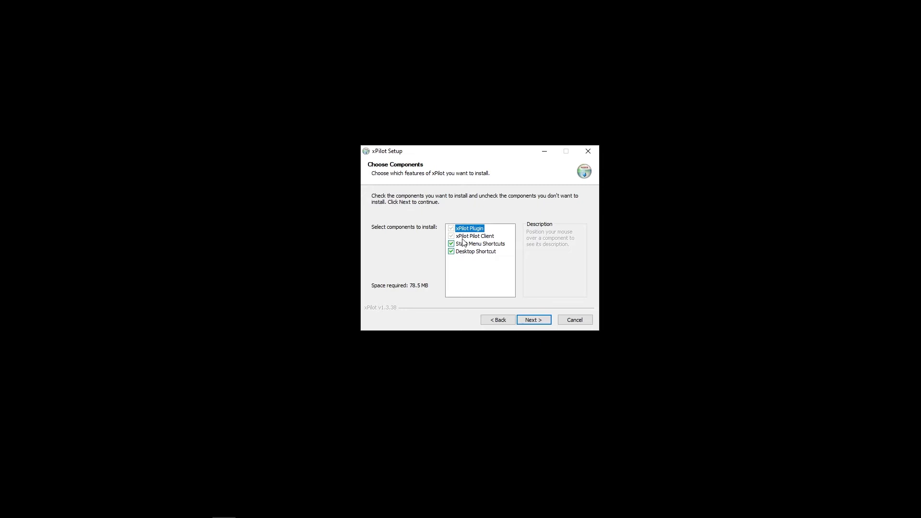
{"action": "left_click", "coordinate": [524, 320]}
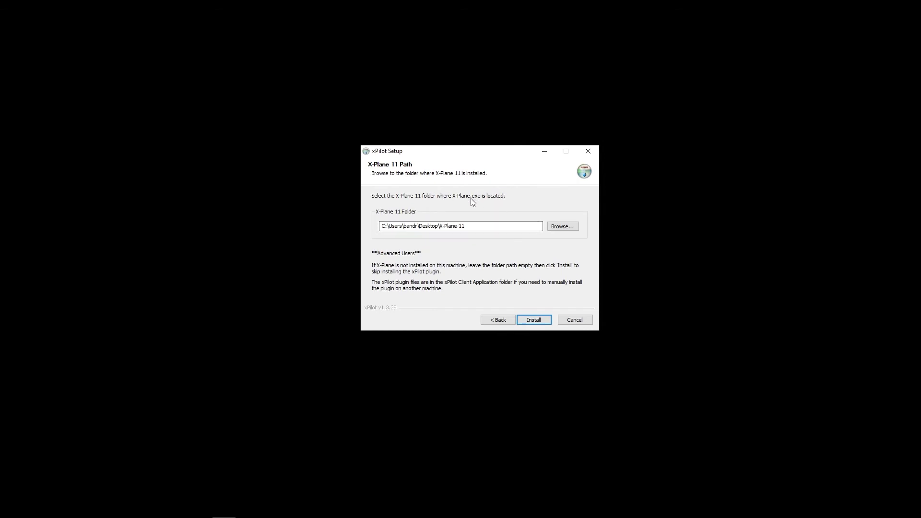
{"action": "left_click", "coordinate": [567, 228]}
{"action": "scroll", "coordinate": [509, 259], "scroll_direction": "down", "scroll_amount": 3}
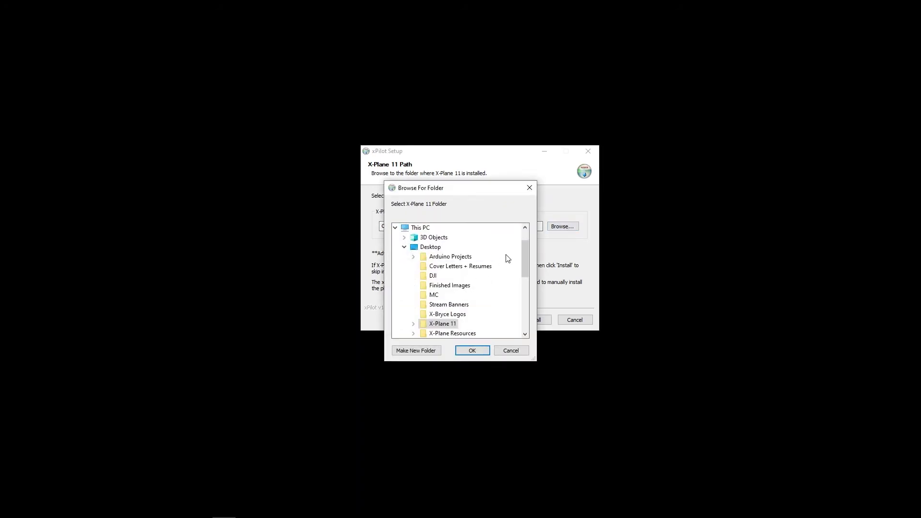
{"action": "left_click", "coordinate": [437, 268]}
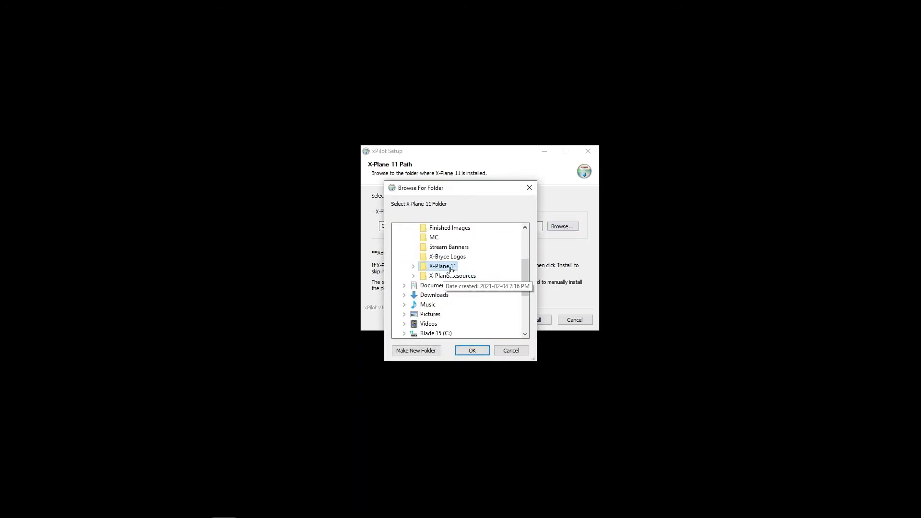
{"action": "scroll", "coordinate": [437, 268], "scroll_direction": "up", "scroll_amount": 2}
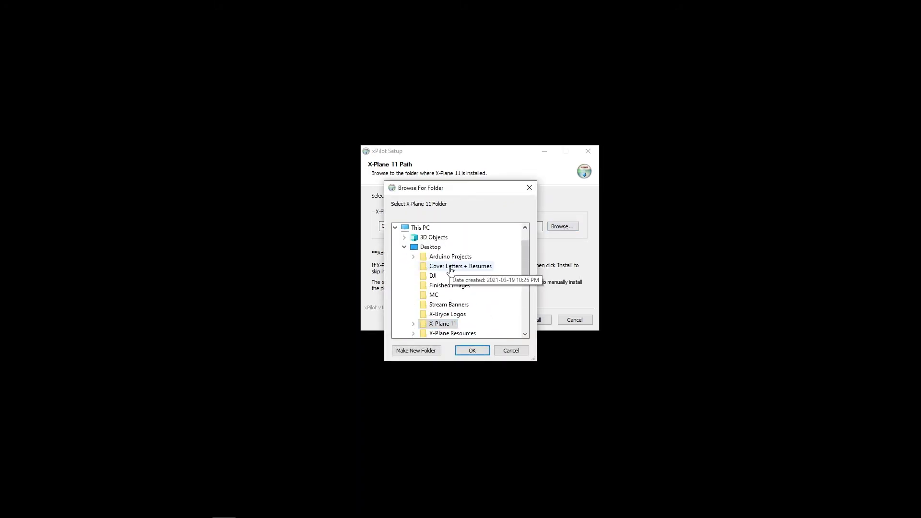
{"action": "left_click", "coordinate": [470, 350]}
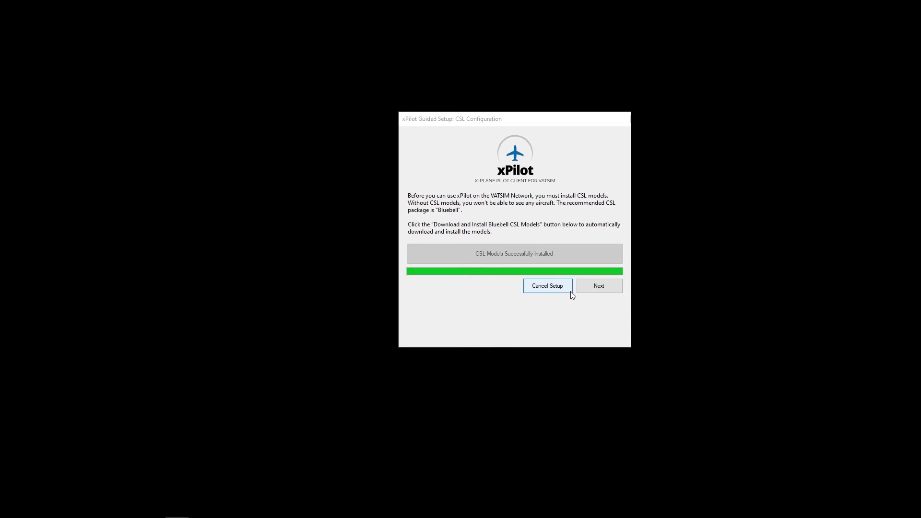
- Enter the VATSIM ID and paste the password, using the Gmail reminder beside the setup window
{"action": "left_click", "coordinate": [595, 287]}
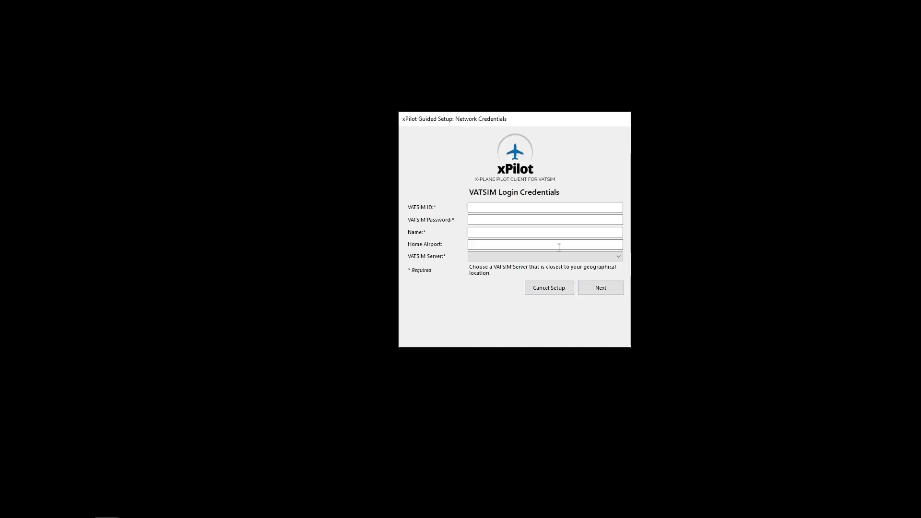
{"action": "left_click", "coordinate": [513, 206]}
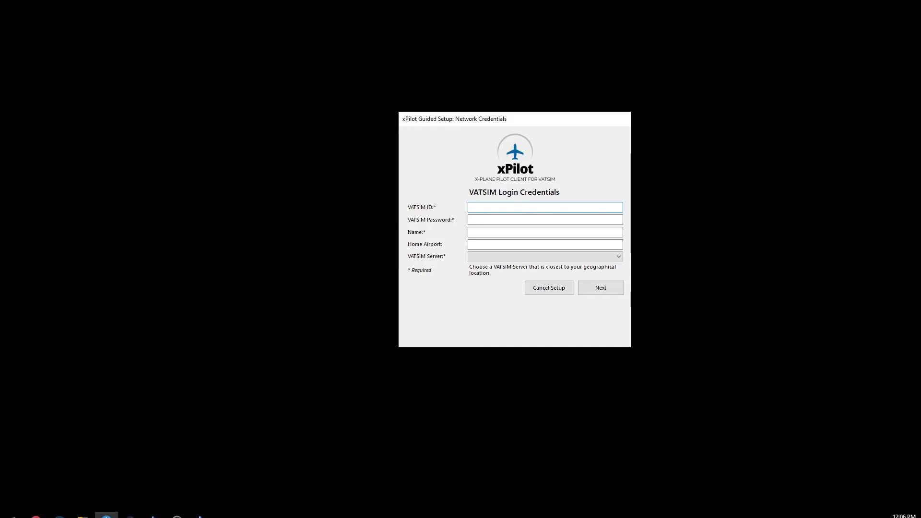
{"action": "left_click", "coordinate": [34, 509]}
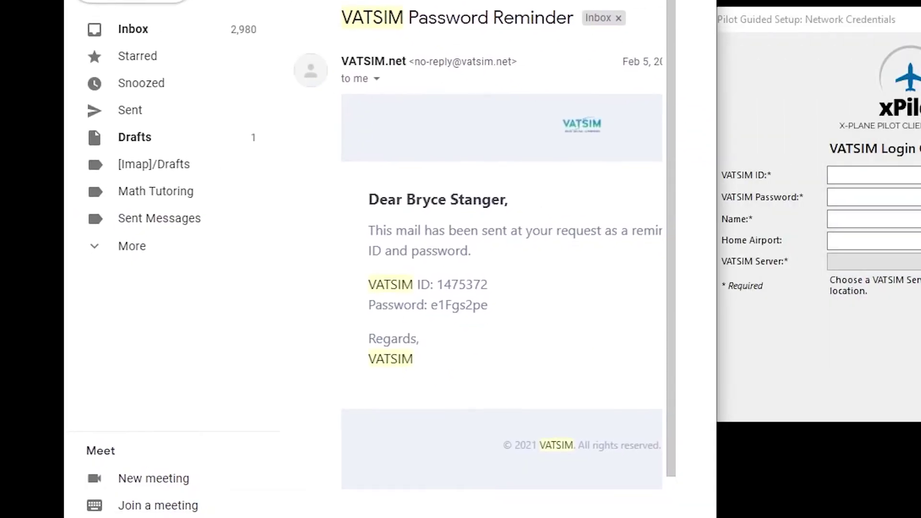
{"action": "left_click_drag", "start_coordinate": [336, 5], "coordinate": [84, 34]}
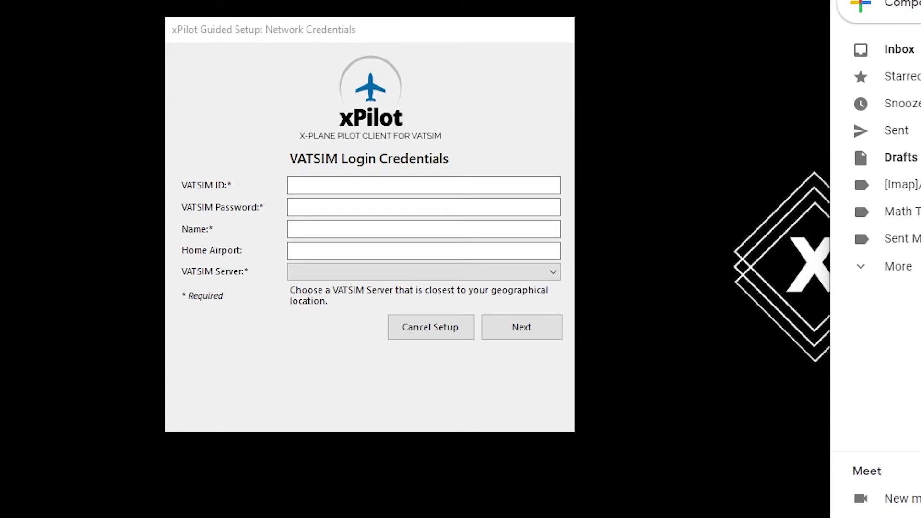
{"action": "left_click", "coordinate": [290, 185]}
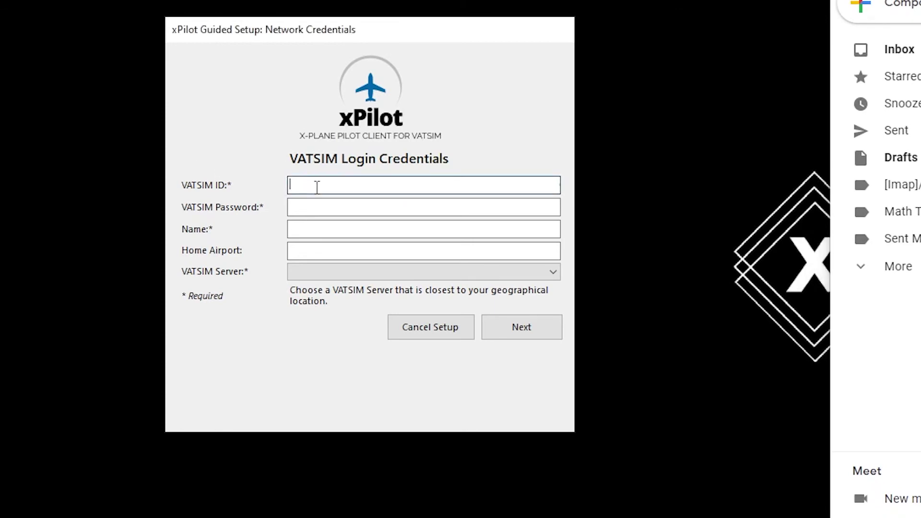
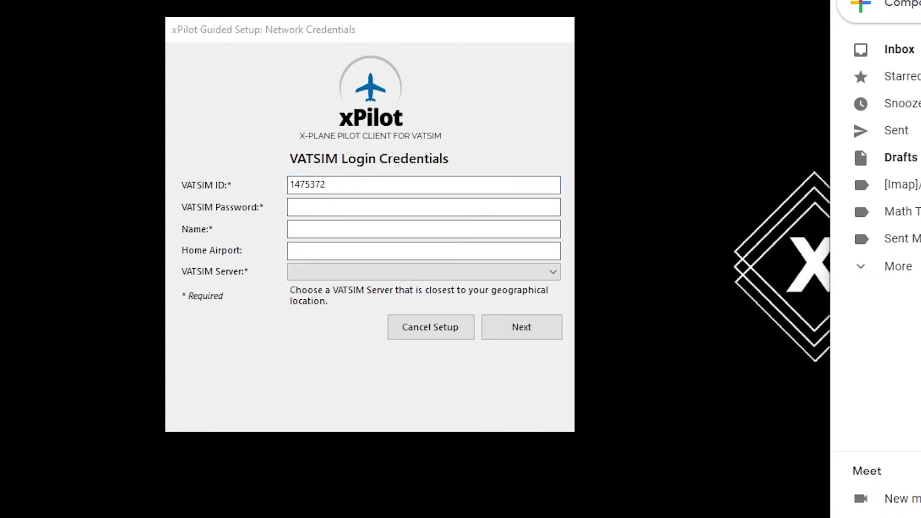
{"action": "left_click", "coordinate": [333, 207]}
{"action": "key", "text": "ctrl+v"}
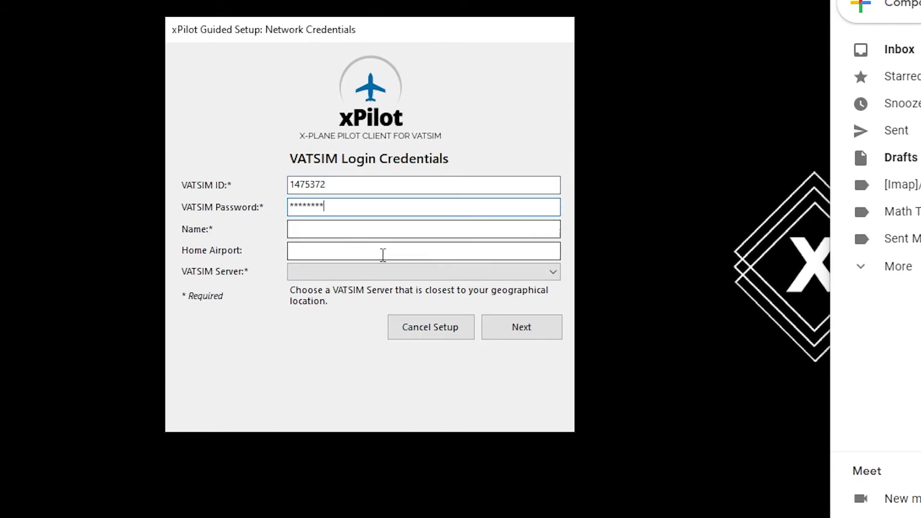
- Enter the pilot's full name, home airport CYVR, and select the USA-EAST server
{"action": "left_click", "coordinate": [330, 229]}
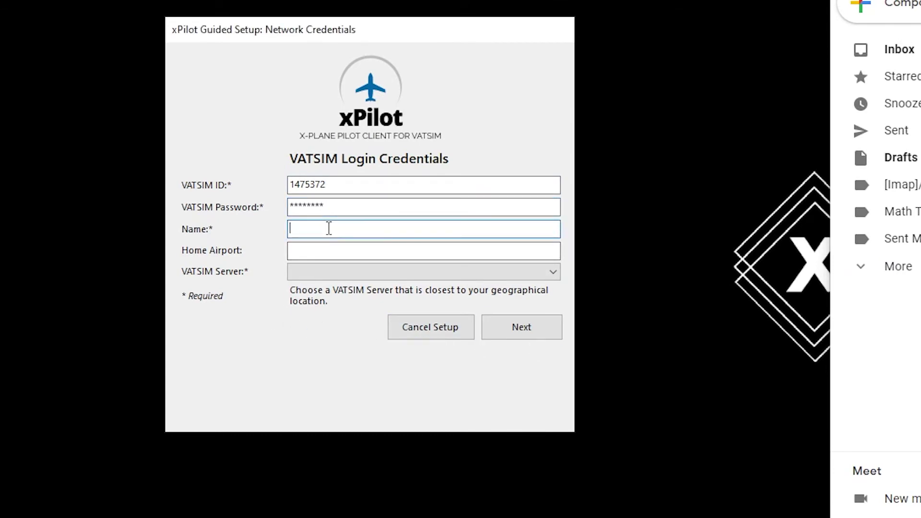
{"action": "left_click", "coordinate": [389, 257]}
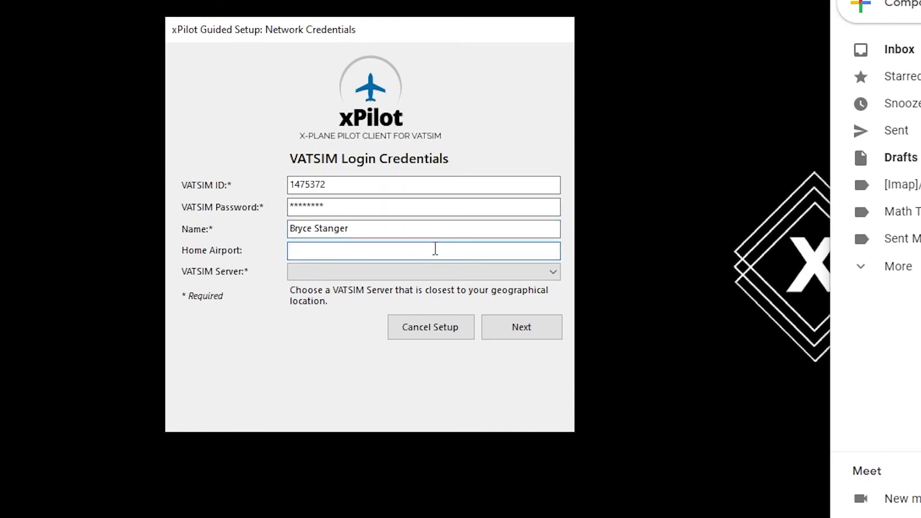
{"action": "type", "text": "CYVR"}
{"action": "left_click", "coordinate": [455, 275]}
{"action": "left_click", "coordinate": [446, 343]}
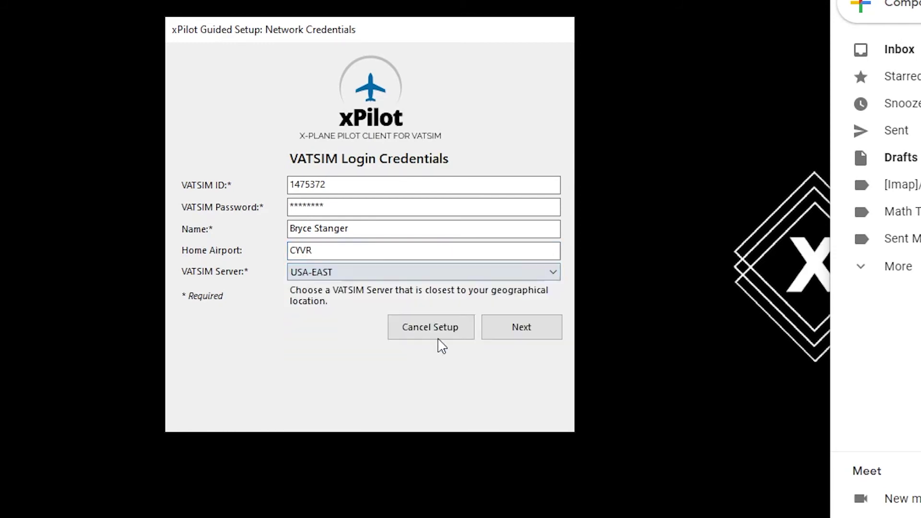
- Set input to USB2.0 Microphone and output to THX Spatial Audio, raising mic volume slightly
{"action": "left_click", "coordinate": [524, 331]}
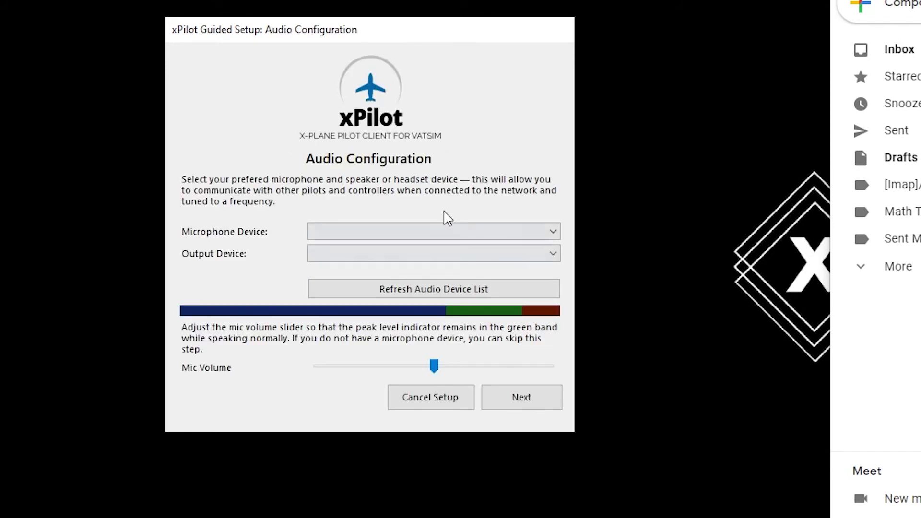
{"action": "left_click", "coordinate": [439, 236]}
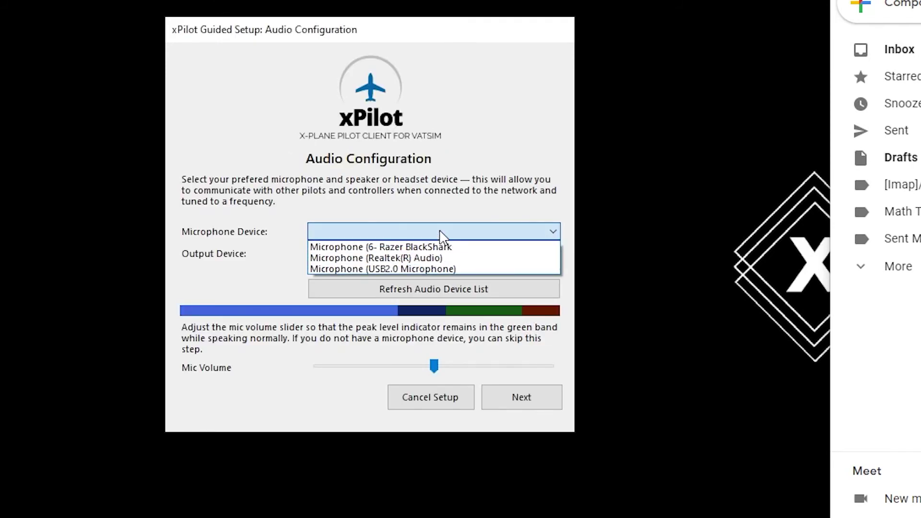
{"action": "left_click", "coordinate": [450, 268]}
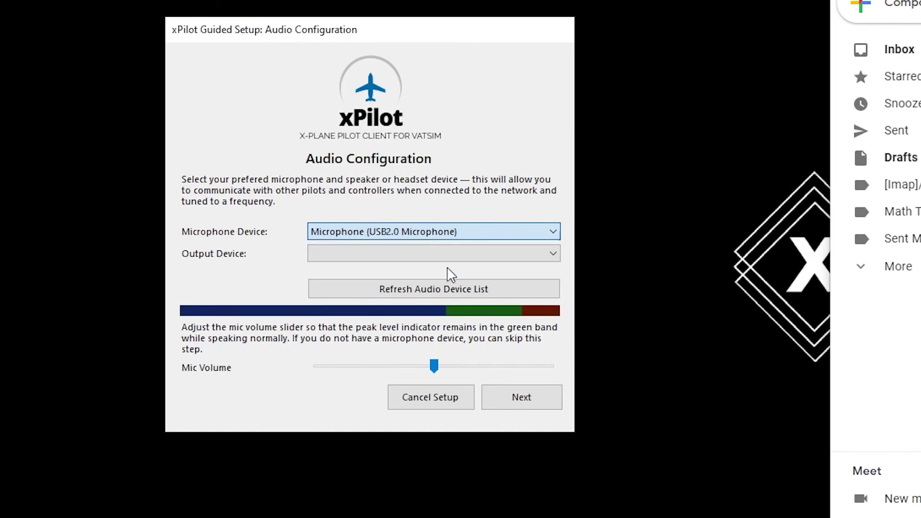
{"action": "left_click", "coordinate": [446, 256]}
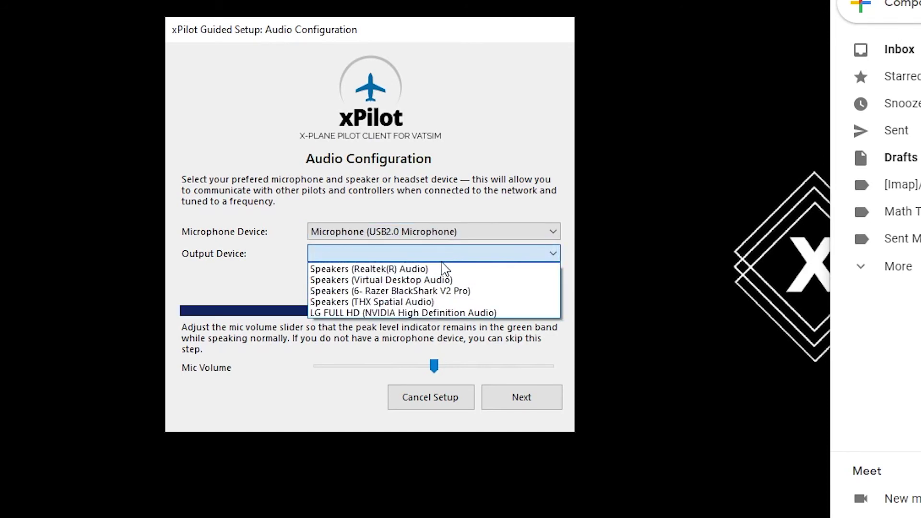
{"action": "left_click", "coordinate": [447, 302]}
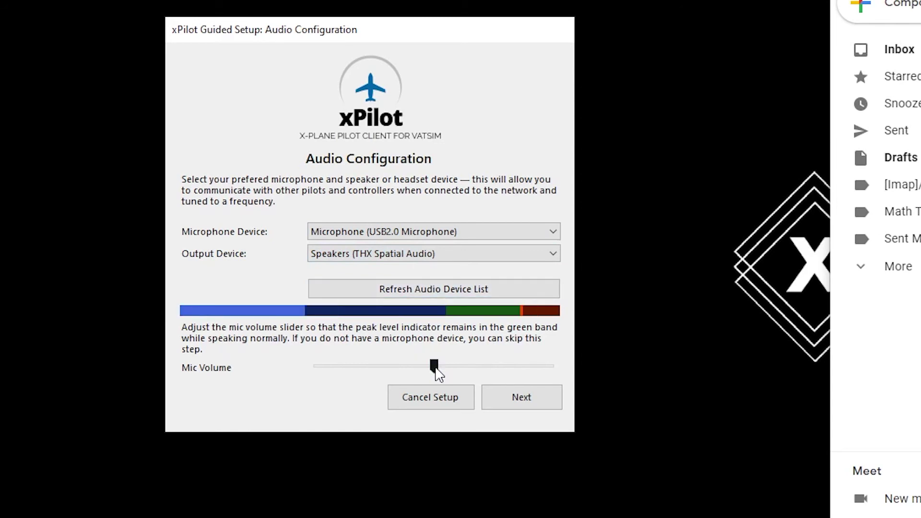
{"action": "left_click_drag", "start_coordinate": [441, 373], "coordinate": [444, 375]}
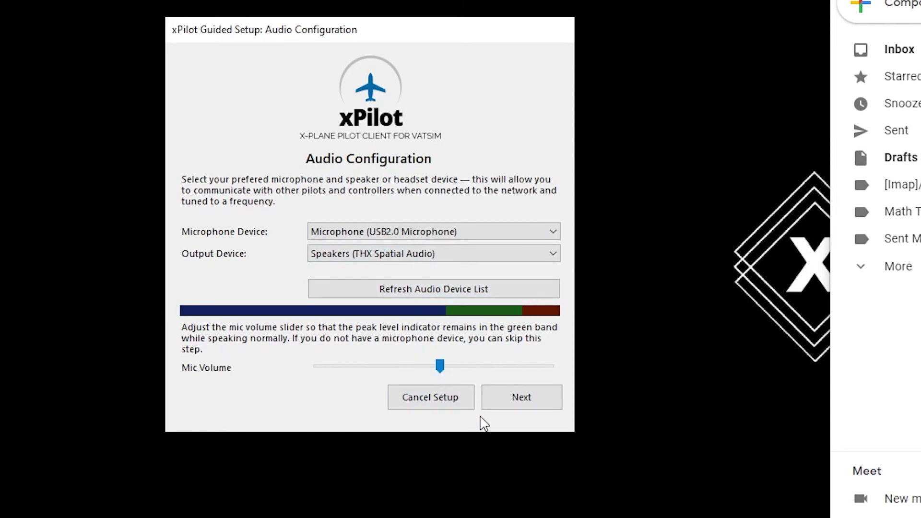
{"action": "left_click", "coordinate": [512, 400]}
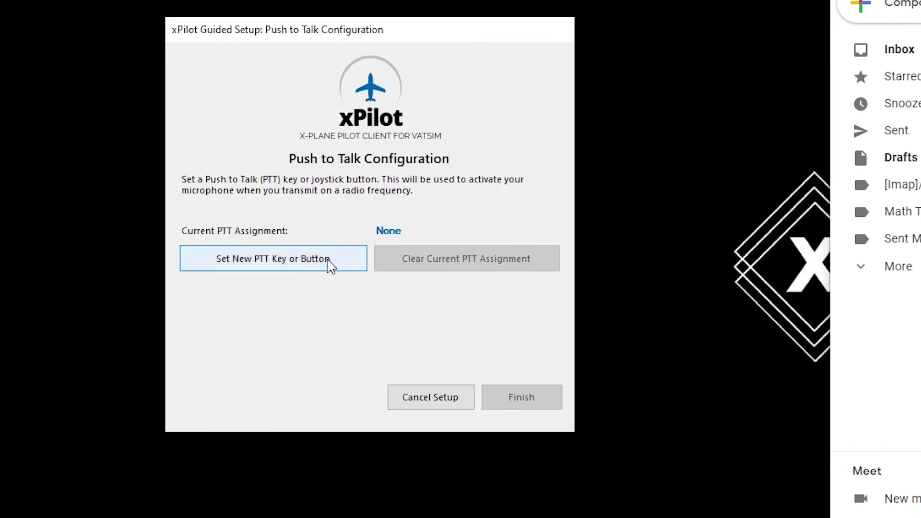